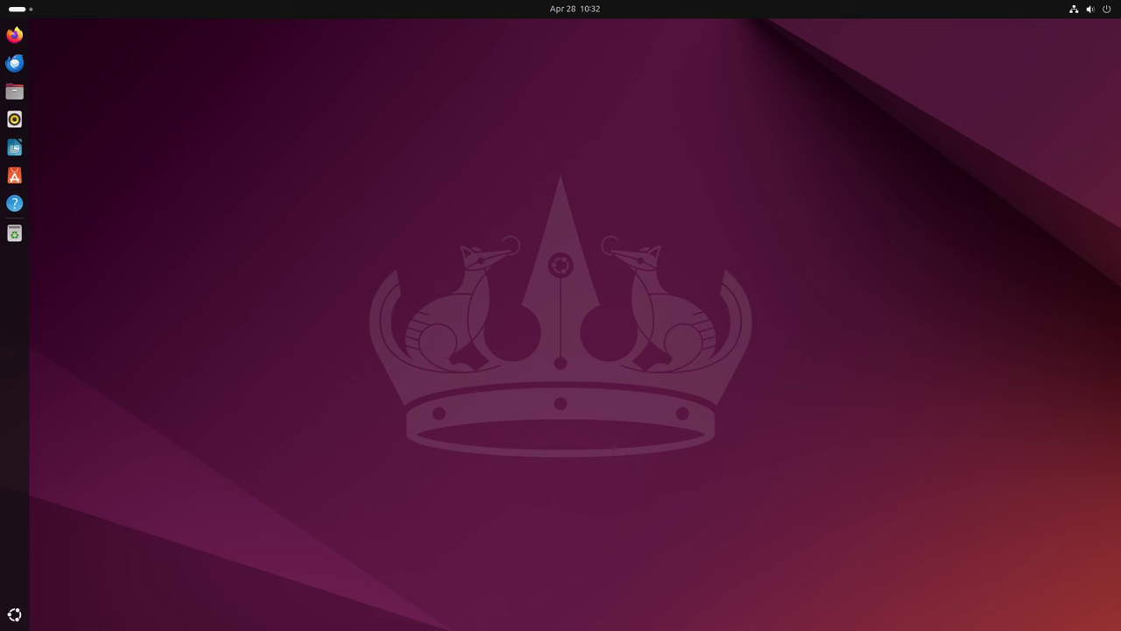
Browse the full installed-applications overview, then return to the desktop.
left_click(17, 613)
scroll(559, 446, "down", 1)
scroll(559, 446, "up", 1)
left_click(16, 615)
Open a maximized terminal and run snap list to show installed snaps.
key("ctrl+alt+t")
left_click(467, 31)
type("snap list")
key("Return")
Purge the firefox snap with sudo snap remove --purge firefox.
type("sudo")
type("snap remove --purge")
type("firefox")
key("Return")
key("Return")
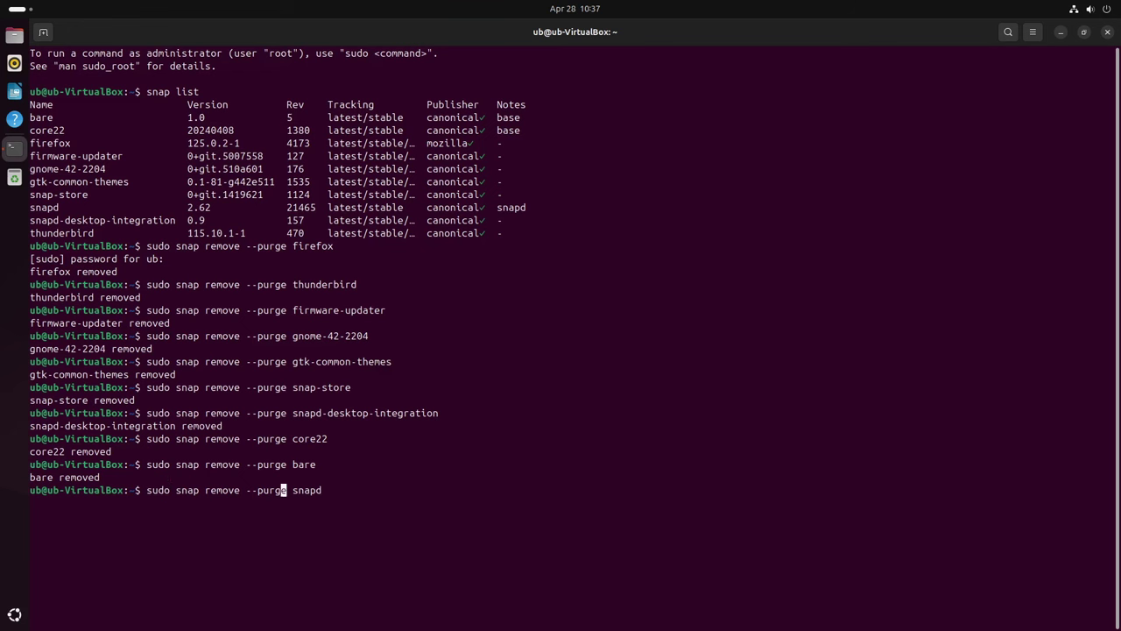
Focus the terminal to continue removing snapd.
left_click(290, 490)
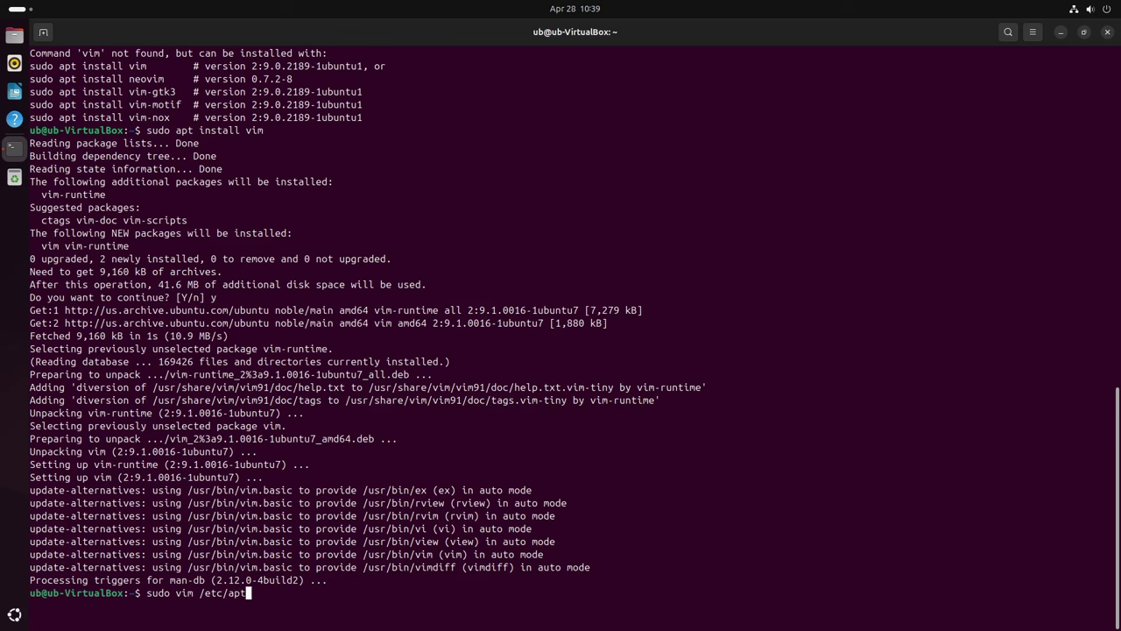
Enter the command sudo vim /etc/apt/preferences.d/nosnap.pref at the prompt.
type("preferences.d/nosnap.pref")
Open the new /etc/apt/preferences.d/nosnap.pref file in vim as root.
key("Return")
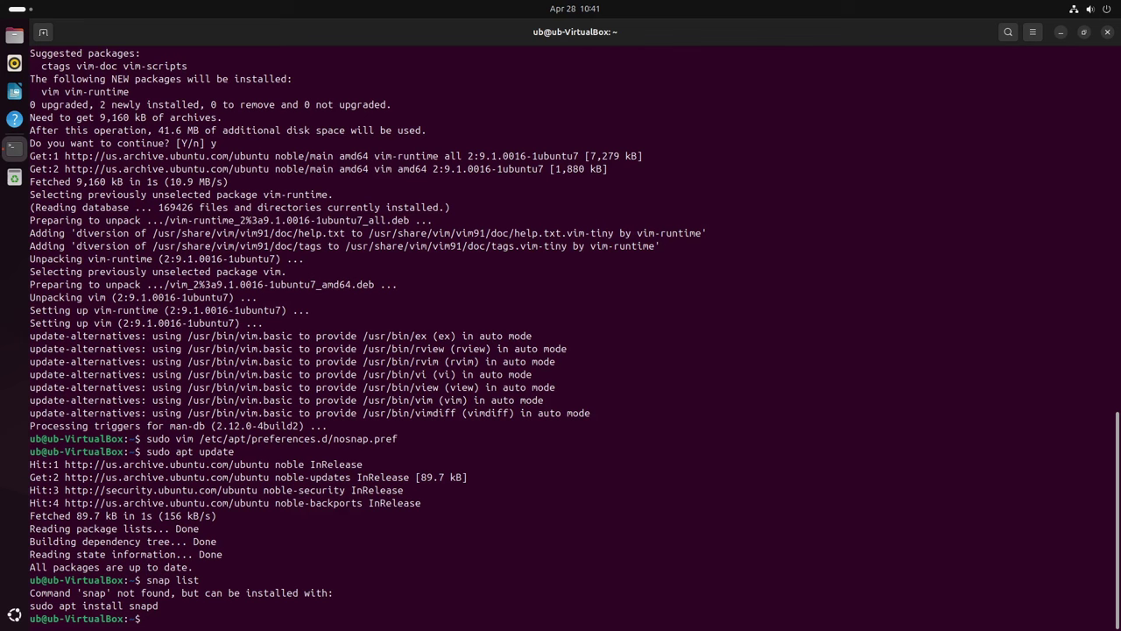
Install synaptic, gnome-software-plugin-flatpak and flatpak via apt, correcting the 'pligin' typo and confirming with y.
type("sudo apt install synaptic gnome-s")
type("oftware")
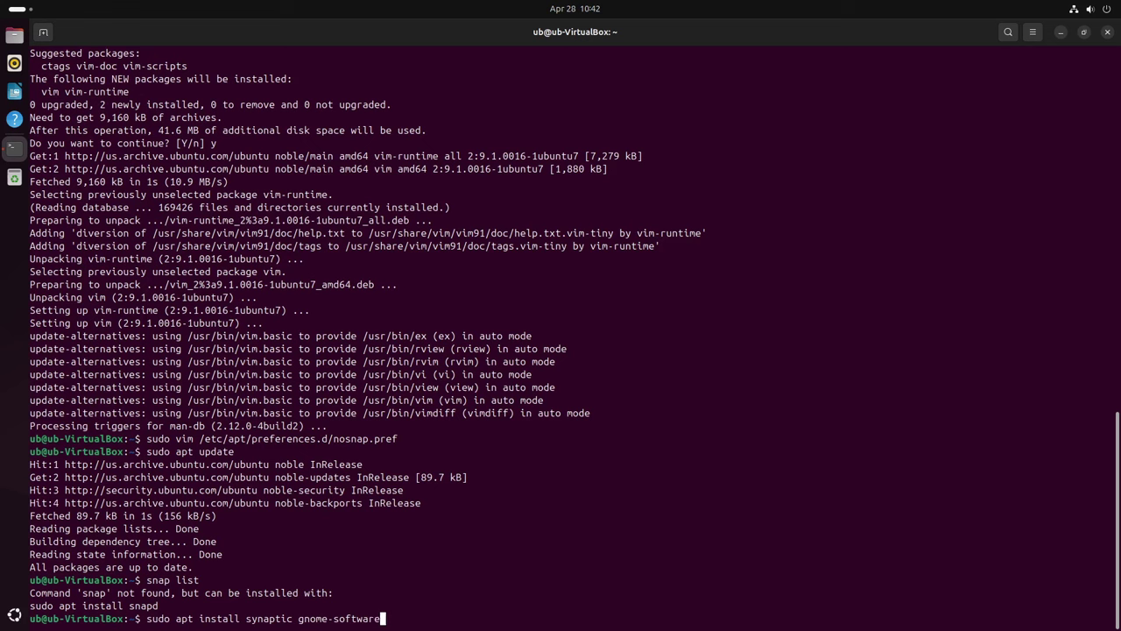
type("-pligin-flatpak flatpak")
key("Return")
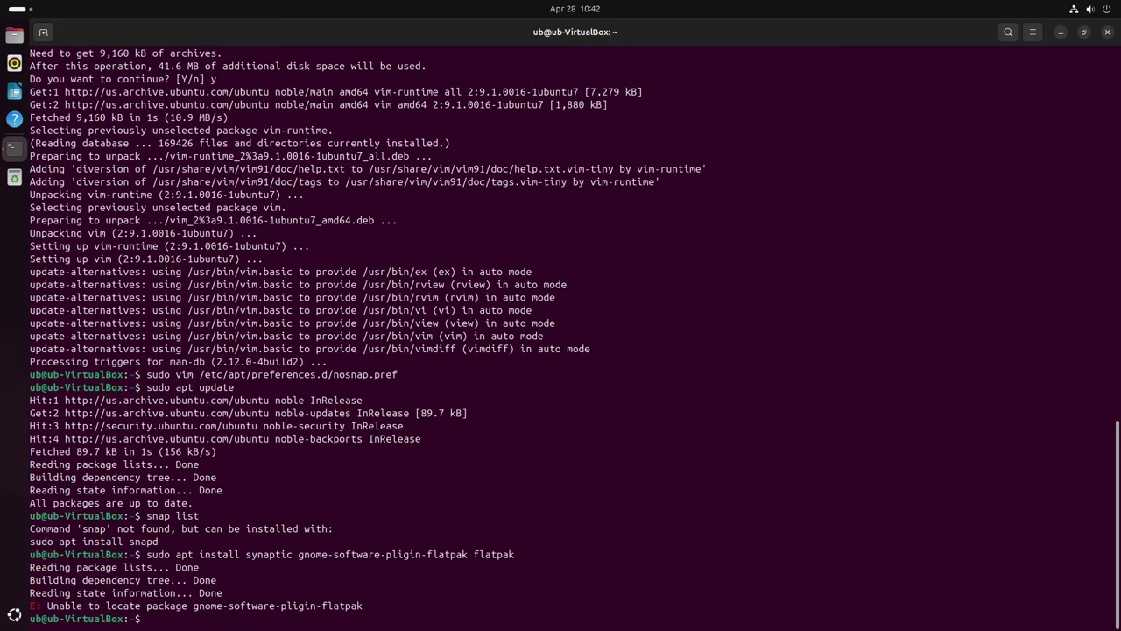
key("Up")
key("Left")
key("Left")
key("Left")
key("Left")
key("Left")
key("Left")
key("Left")
key("Left")
key("Left")
key("Left")
key("Left")
key("Left")
key("Left")
key("Left")
key("Left")
key("Left")
key("Left")
key("Left")
key("Left")
key("BackSpace")
type("u")
key("Return")
type("y")
key("Return")
type("sudo")
type("flatpak remote-add --if-not-exists flathub https://dl.flathub.org")
type("/repo.")
key("BackSpace")
type("/")
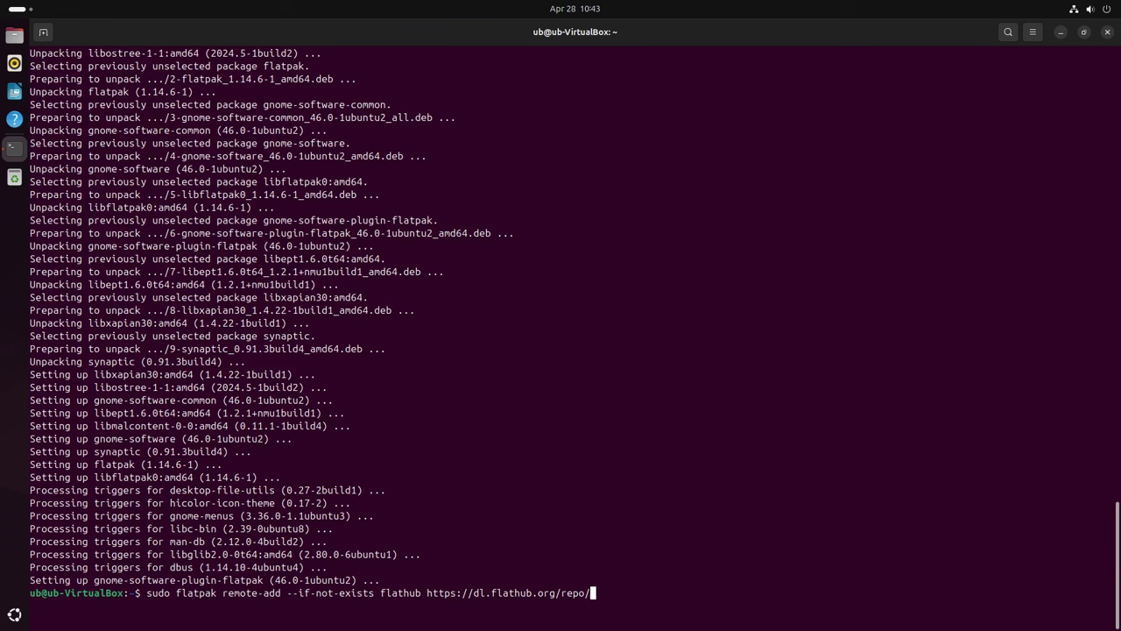
type("flathubb")
key("BackSpace")
key("BackSpace")
type("b.flatpakrepo")
key("Return")
Reboot with sudo reboot, log back in, and run snap list in a new terminal.
type("sudo reboot")
key("Return")
key("Return")
type("ub")
key("Return")
key("ctrl+alt+t")
type("snap list")
key("Return")
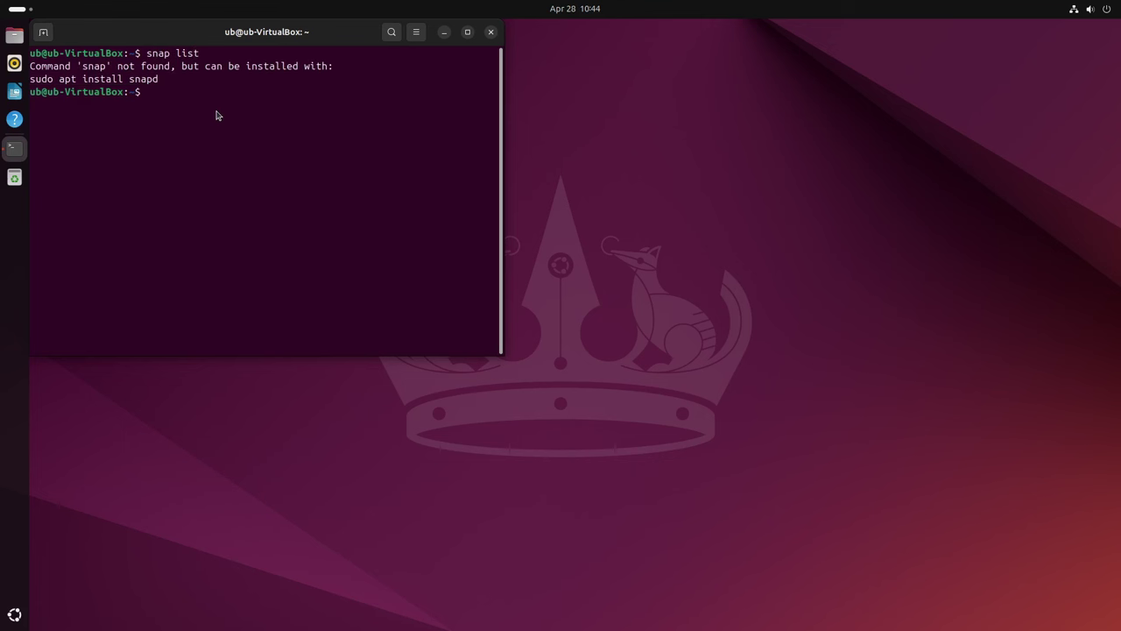
Close the terminal and launch GNOME Software from the overview search.
left_click(491, 32)
key("super")
type("Soft")
key("Right")
key("Return")
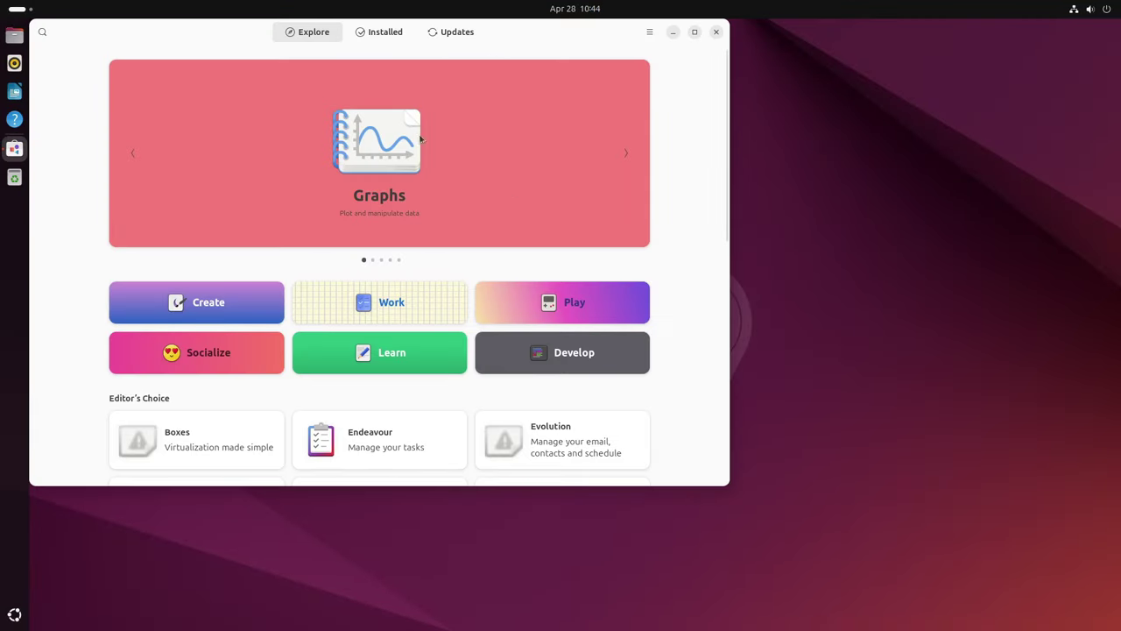
Check the install sources offered for Brave Browser, then return to Explore.
scroll(566, 187, "down", 6)
scroll(566, 187, "down", 5)
left_click(558, 385)
left_click(600, 112)
left_click(600, 113)
left_click(41, 33)
Search pavucontrol, check Volume Control's Flathub and Ubuntu DEB sources, then close Software.
scroll(601, 290, "up", 3)
scroll(601, 290, "up", 5)
left_click(43, 32)
type("pavucontrol")
left_click(312, 126)
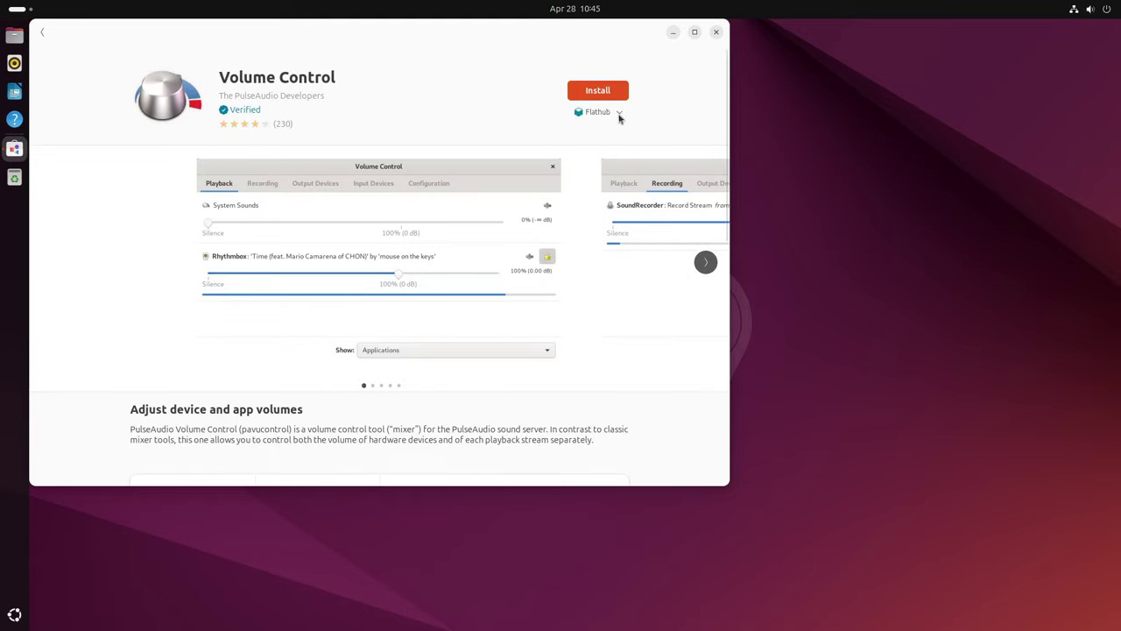
left_click(618, 115)
left_click(720, 65)
left_click(716, 32)
Launch Synaptic via 'syn', authenticate with the admin password, dismiss the Quick Introduction, reposition the window.
key("super")
type("syn")
key("Return")
type("•••••••••")
key("Return")
type("•••")
key("Return")
left_click(627, 280)
left_click_drag(362, 70, 731, 121)
Close the Synaptic Package Manager window, leaving the bare Ubuntu desktop.
left_click(844, 118)
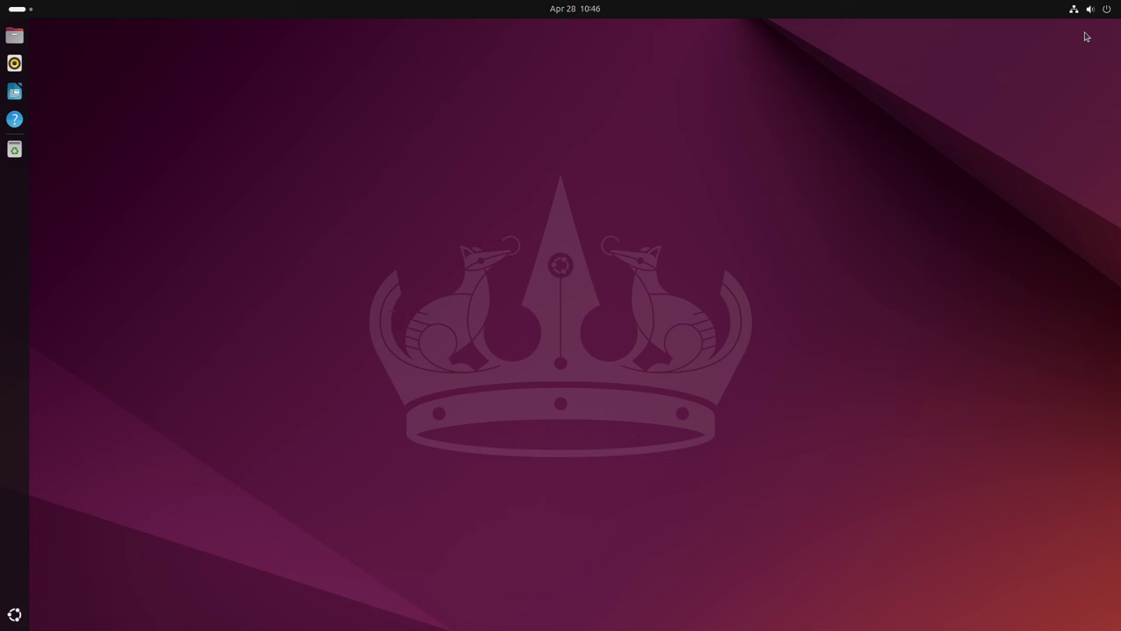